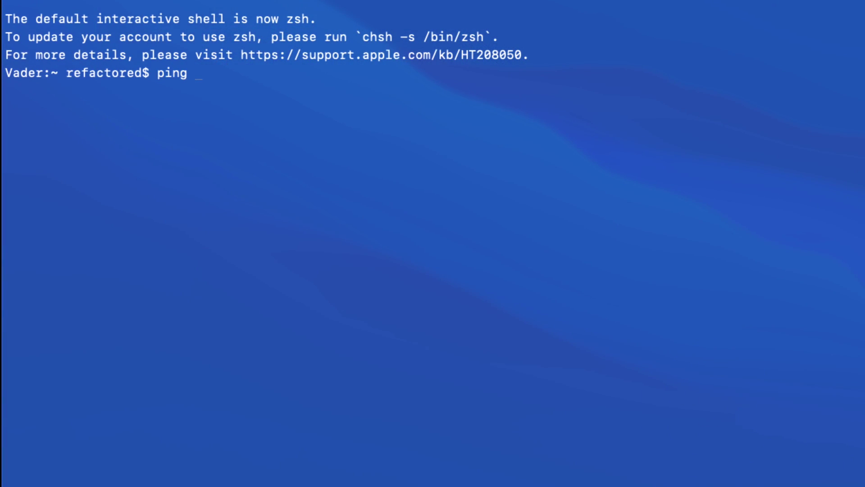
- Ping raspberrypi.local until 192.168.0.245 replies with 0.0% packet loss, then stop the ping
type("r")
key("BackSpace")
type("raspberry")
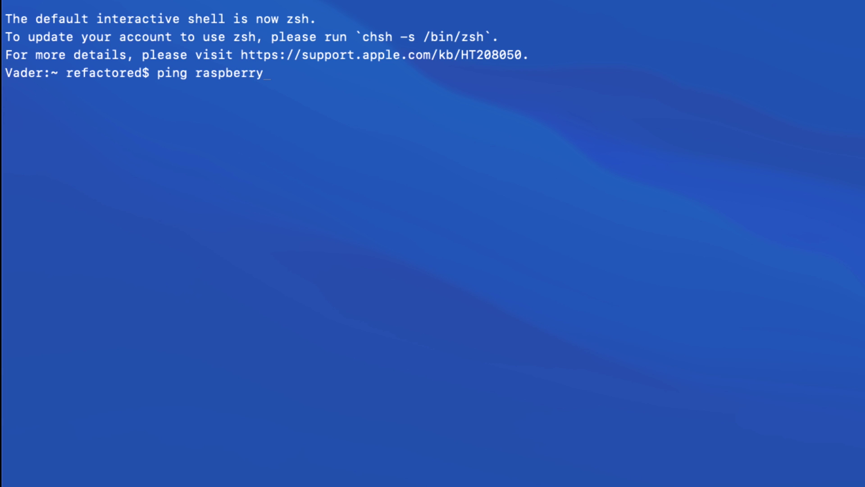
type("pi.local")
key("Return")
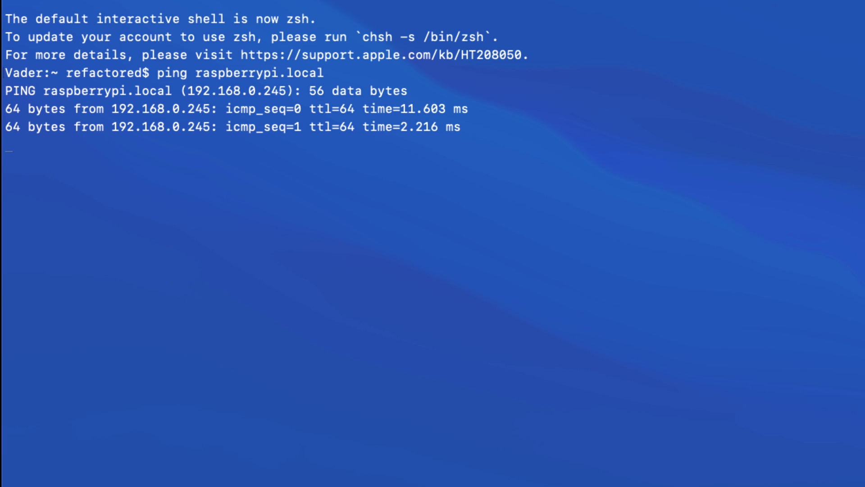
key("ctrl+c")
type("s")
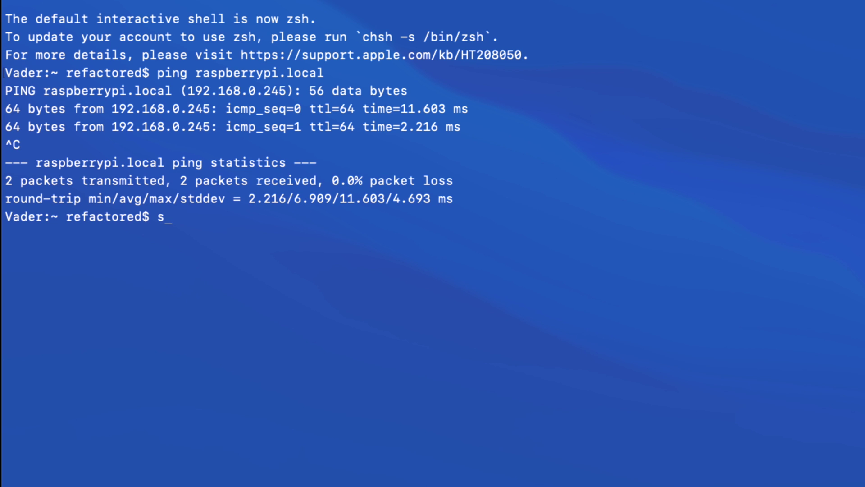
type("sh pi@raspberrypi.local")
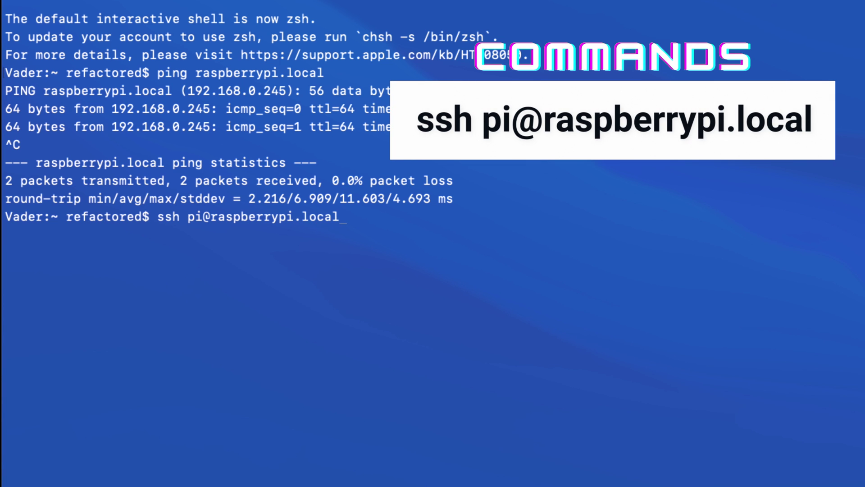
key("Return")
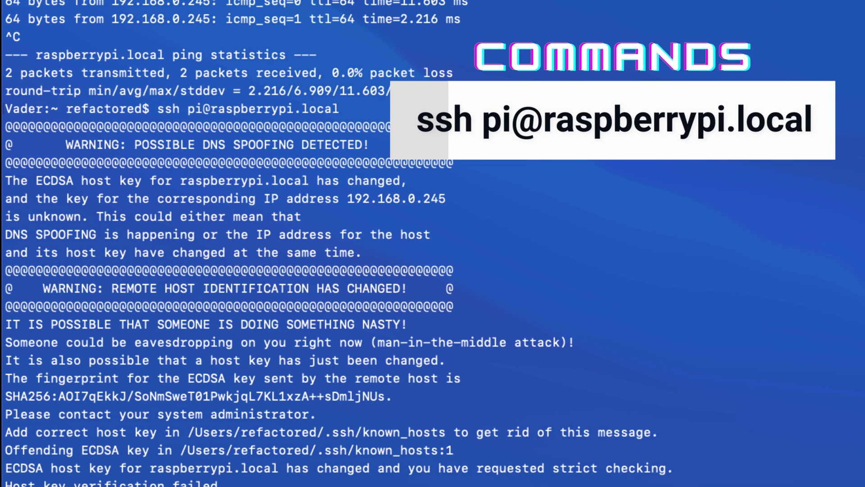
type("cd /Us")
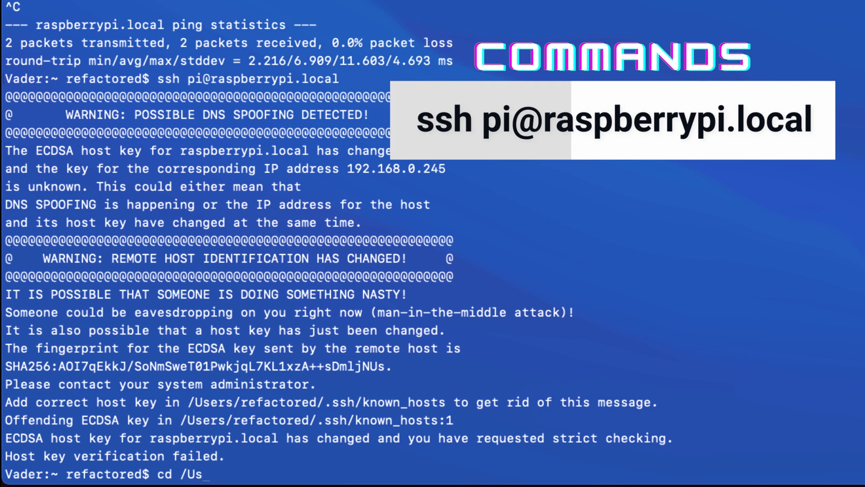
type("ers/refa")
key("Tab")
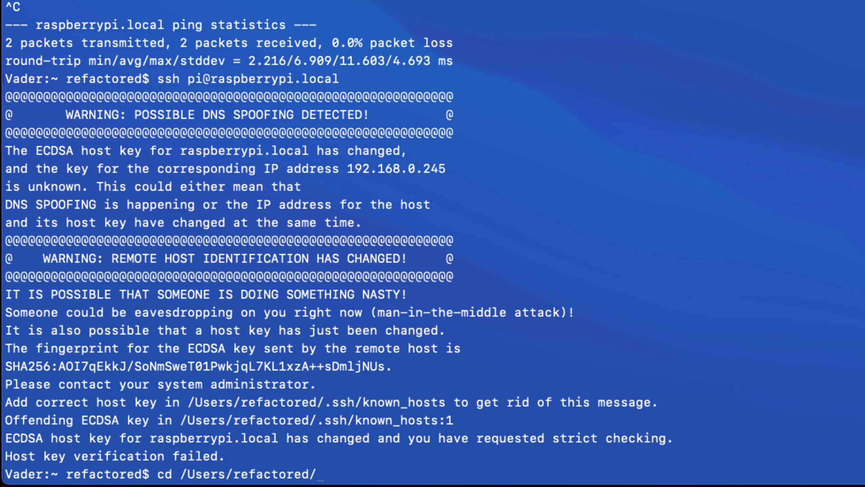
type("/")
key("BackSpace")
type(".ssh/")
key("Return")
- Delete the stale raspberrypi.local key line from known_hosts in vim and save with :wq
type("vi")
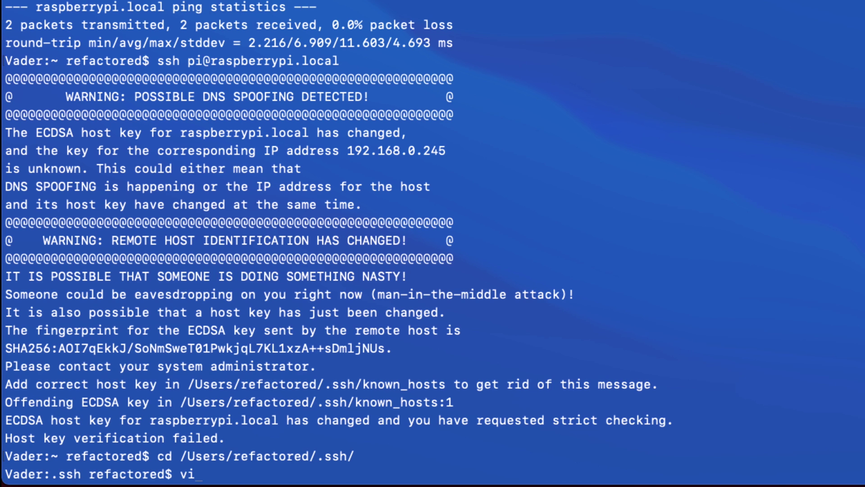
type("m kn")
key("Tab")
key("Return")
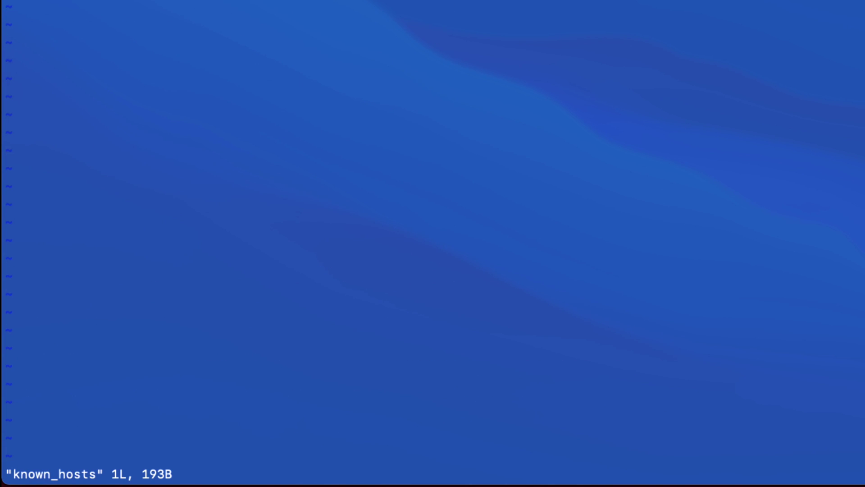
key("d")
key("d")
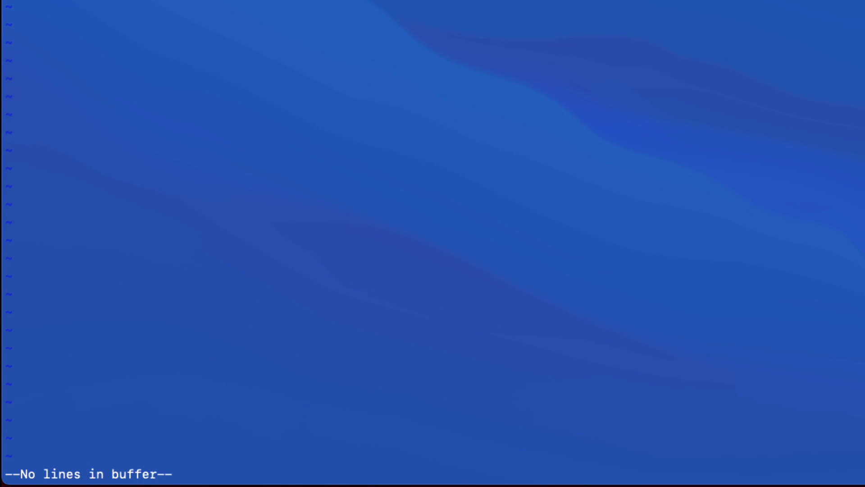
type(":wq")
key("Return")
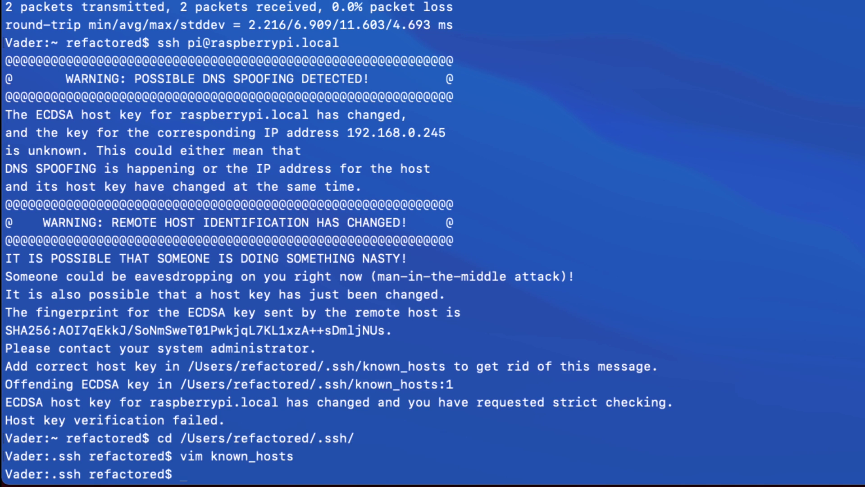
key("Up")
key("Up")
key("Up")
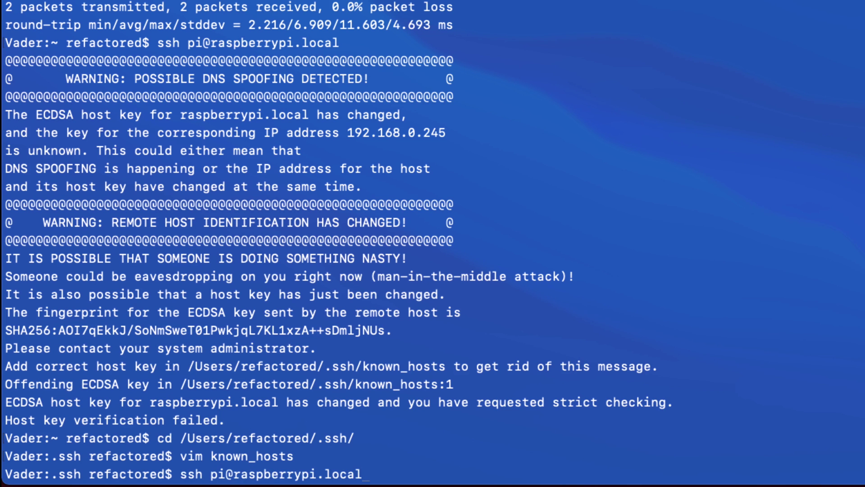
- Reconnect as pi, accept the new host key with yes, log in, and run sudo su -
key("Return")
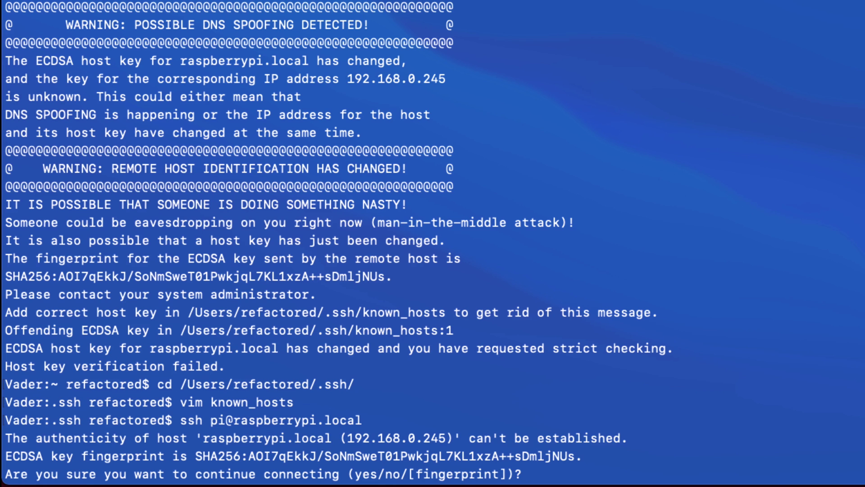
type("yes")
key("Return")
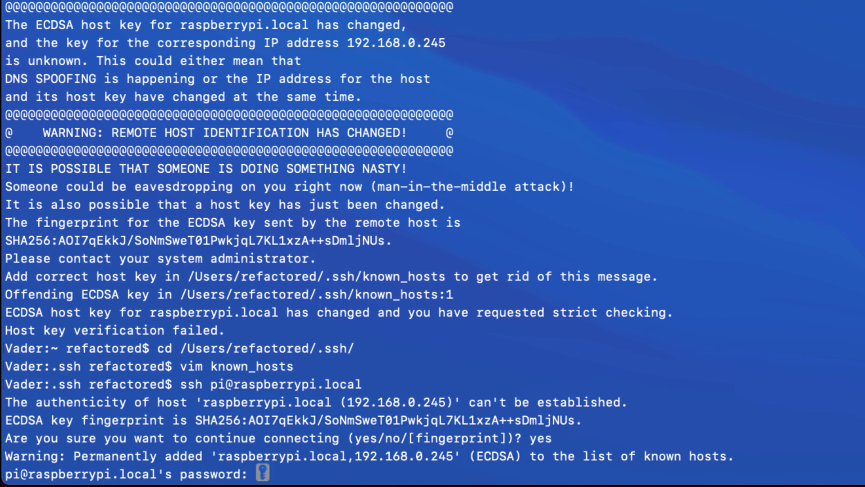
key("Return")
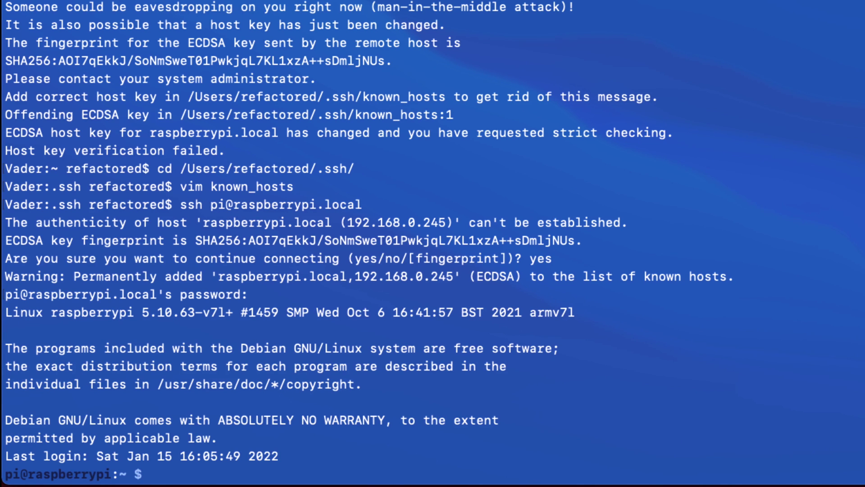
type("sudo su -")
key("Return")
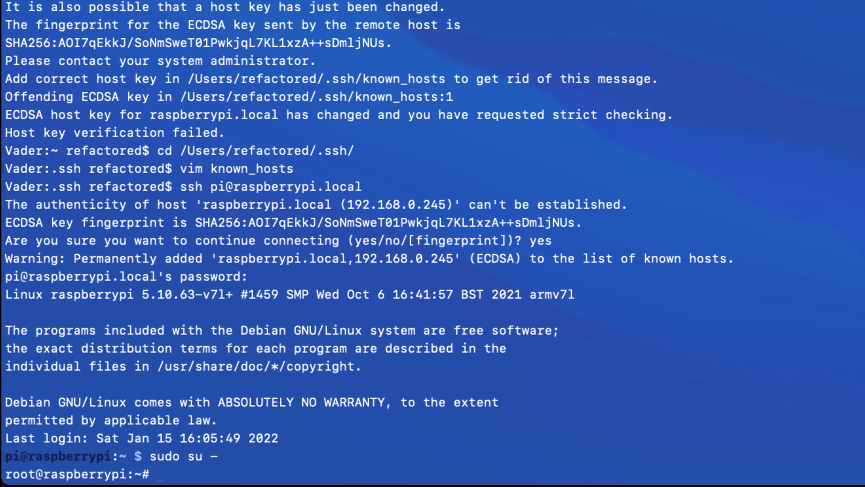
- Run sudo passwd root and enter the new root password twice
type("sudo")
type(" passwd ")
type("root")
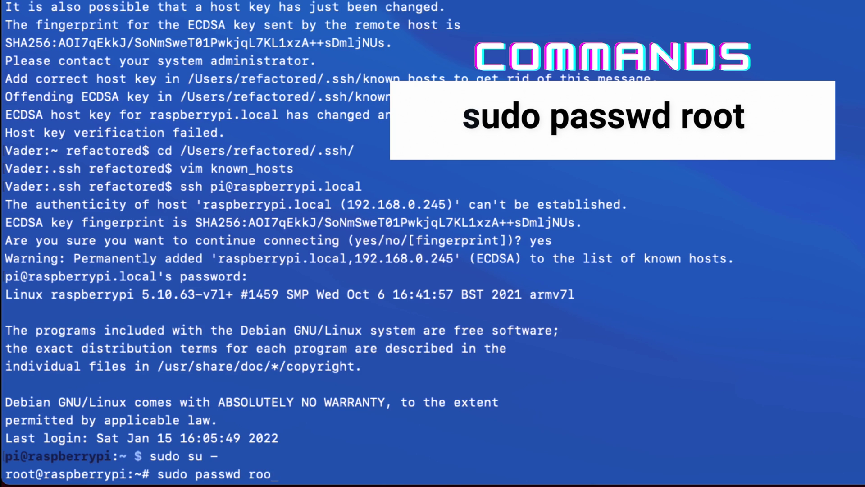
key("Return")
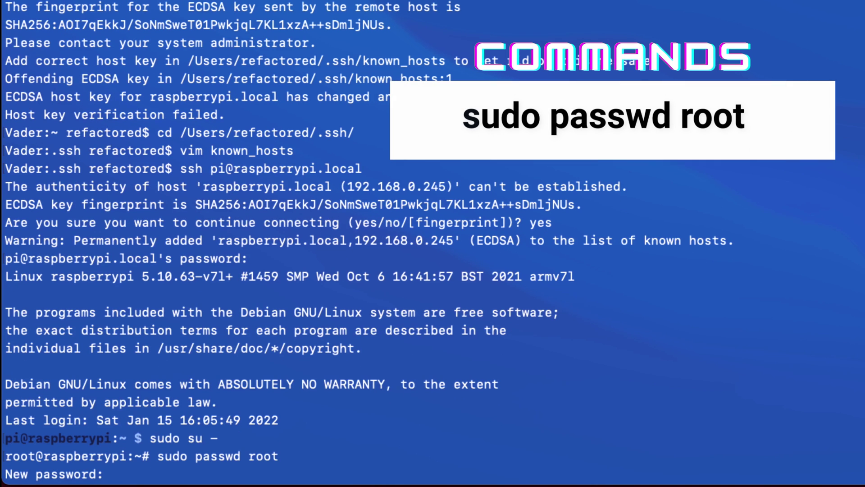
key("Return")
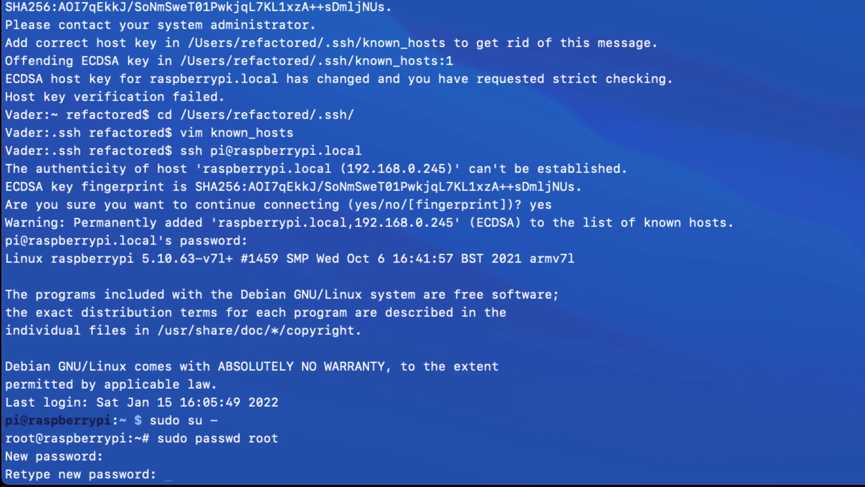
key("Return")
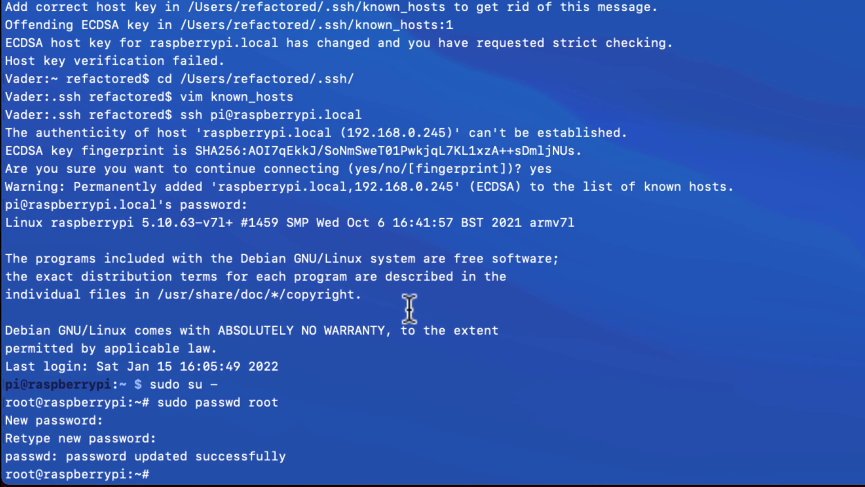
- In sudo raspi-config, set Boot / Auto Login to B3 Desktop requiring login
type("sudo r")
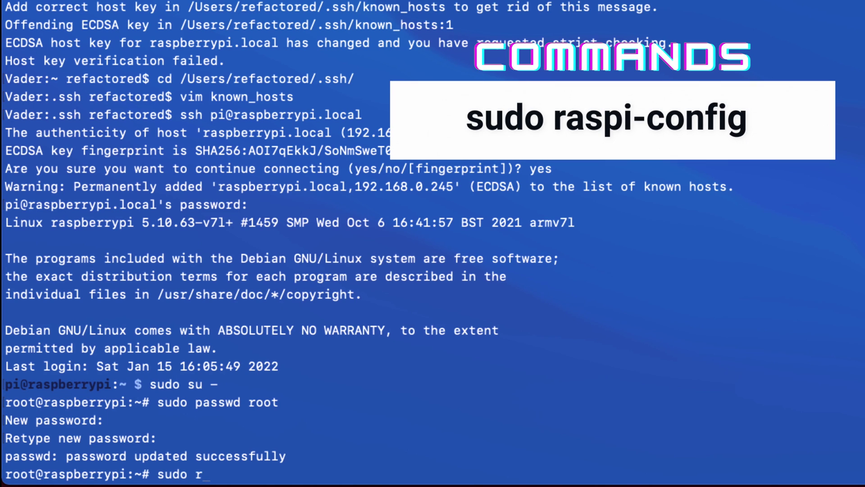
type("aspi-config")
key("Return")
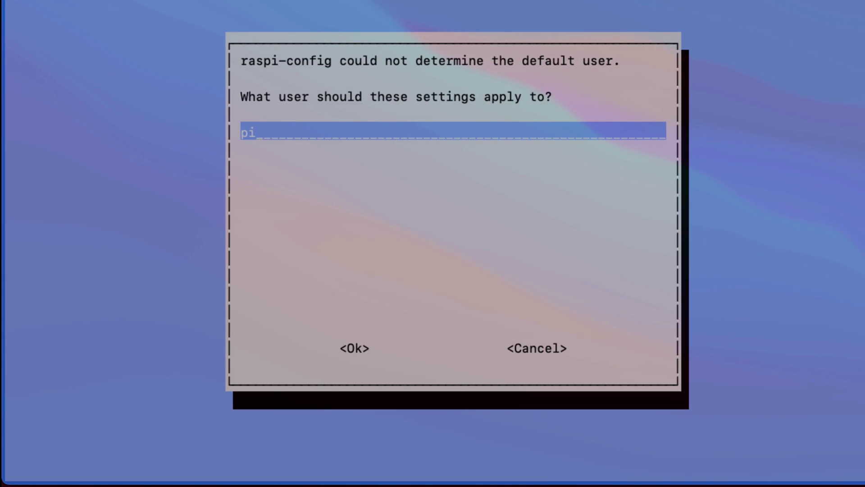
key("Return")
key("Down")
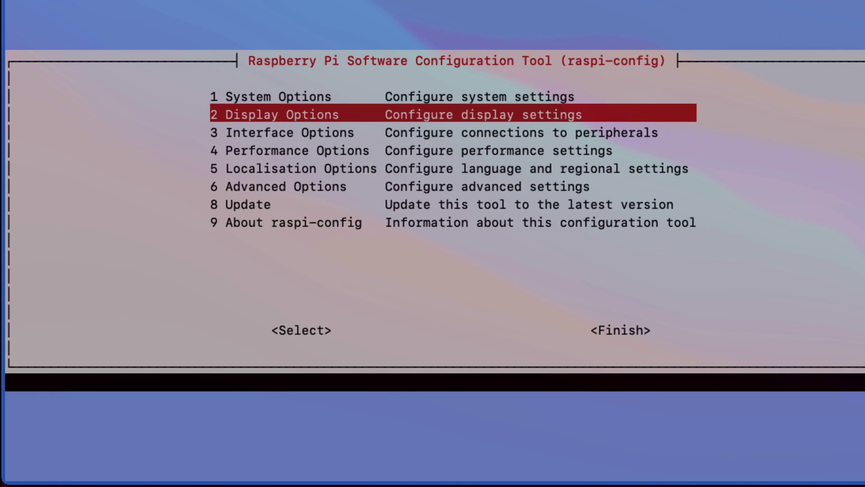
key("Up")
key("Return")
key("Down")
key("Down")
key("Down")
key("Down")
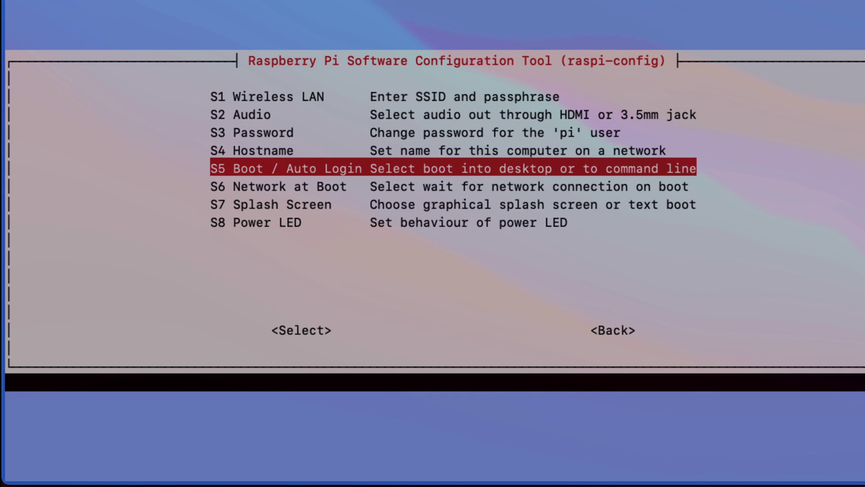
key("Return")
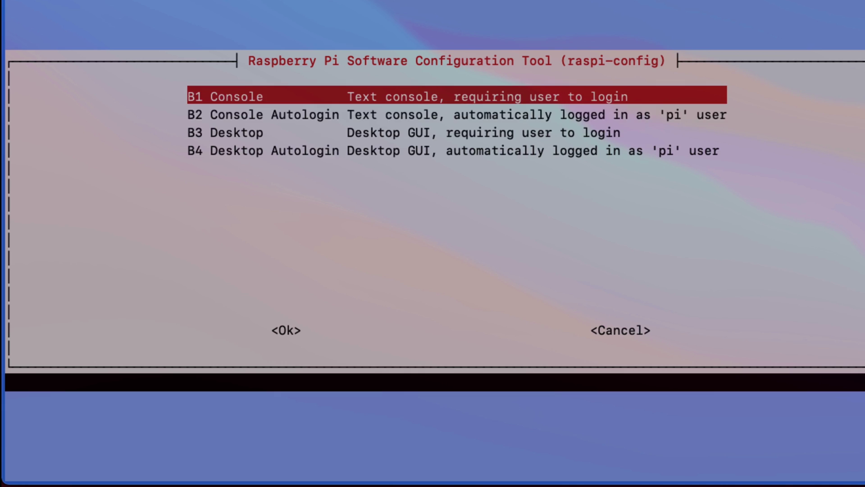
key("Down")
key("Down")
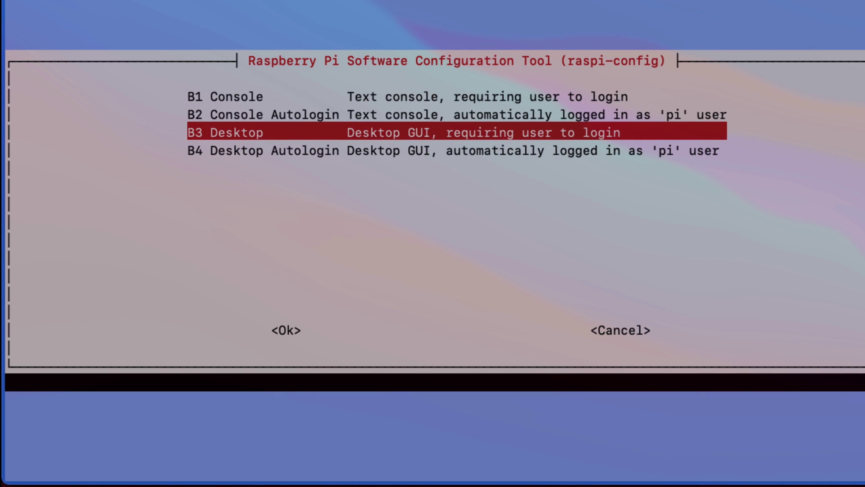
key("Return")
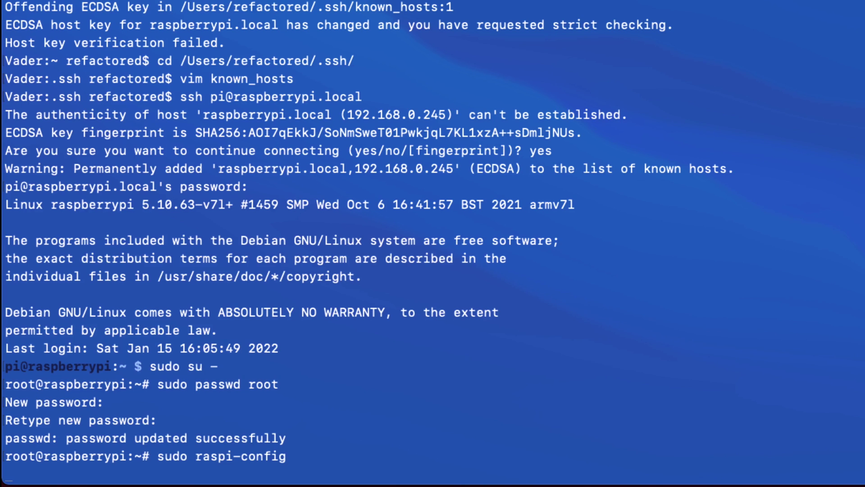
- Finish raspi-config and answer No to rebooting the Pi
key("Tab")
key("Tab")
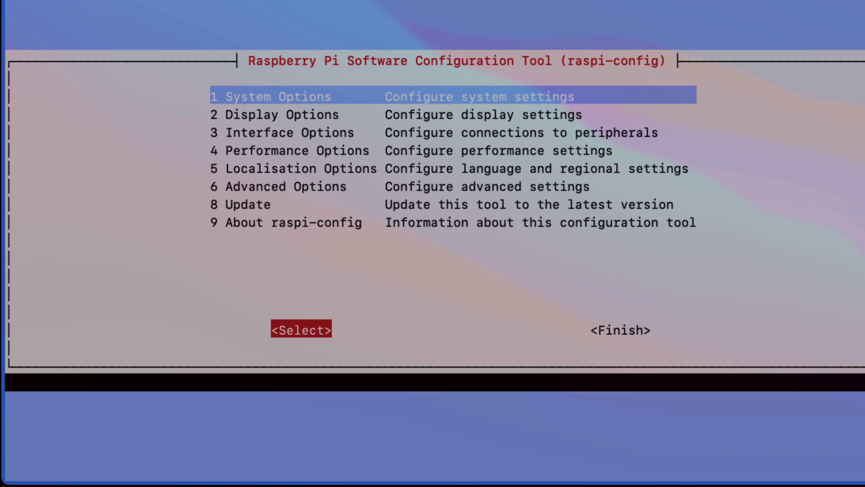
key("Return")
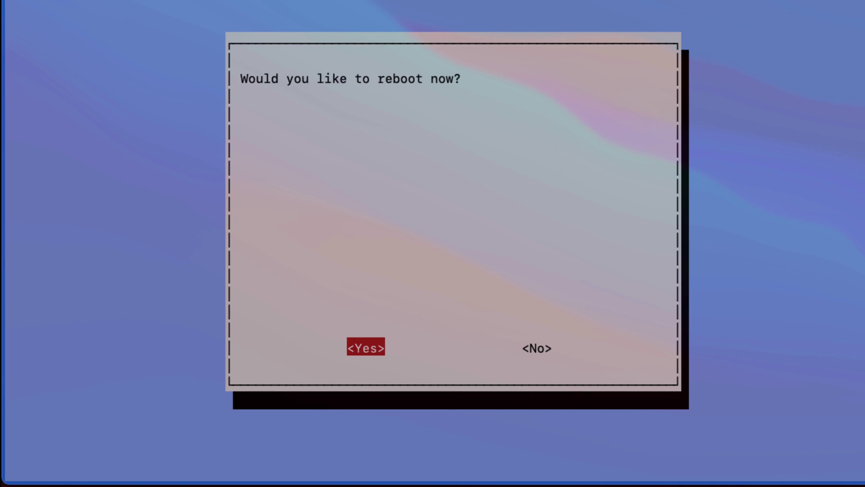
key("Right")
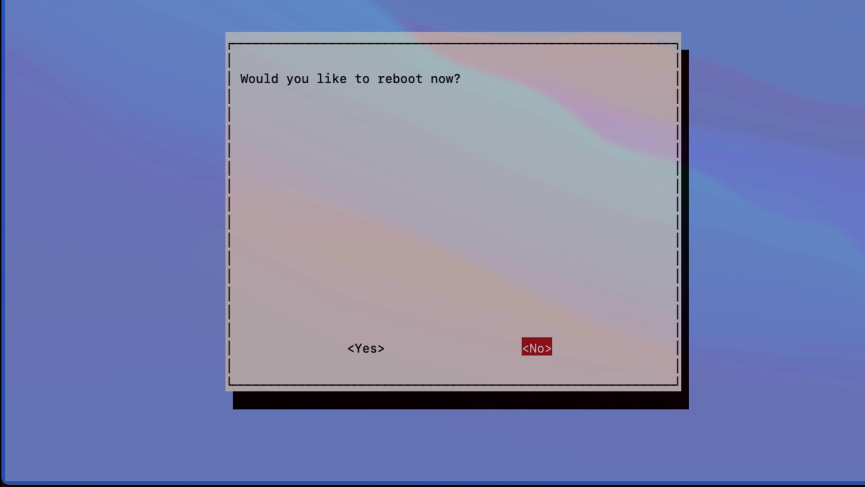
key("Return")
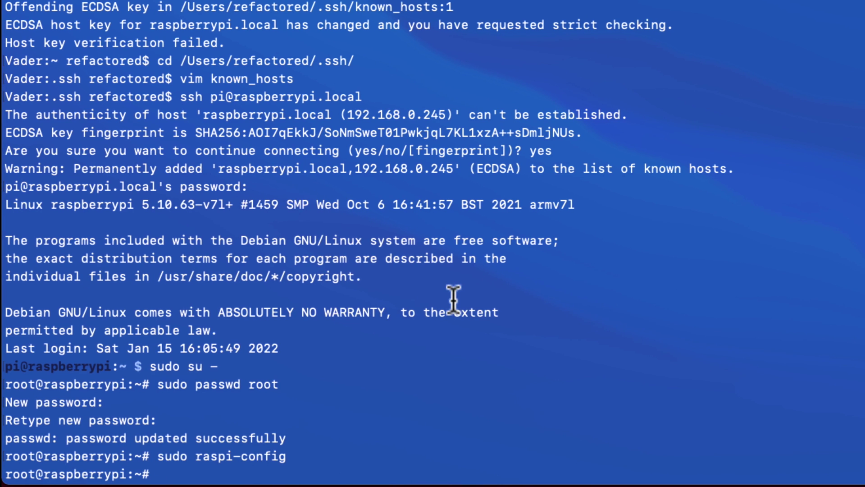
- Install vim with apt-get install vim, confirming with y
type("apt-get install vim")
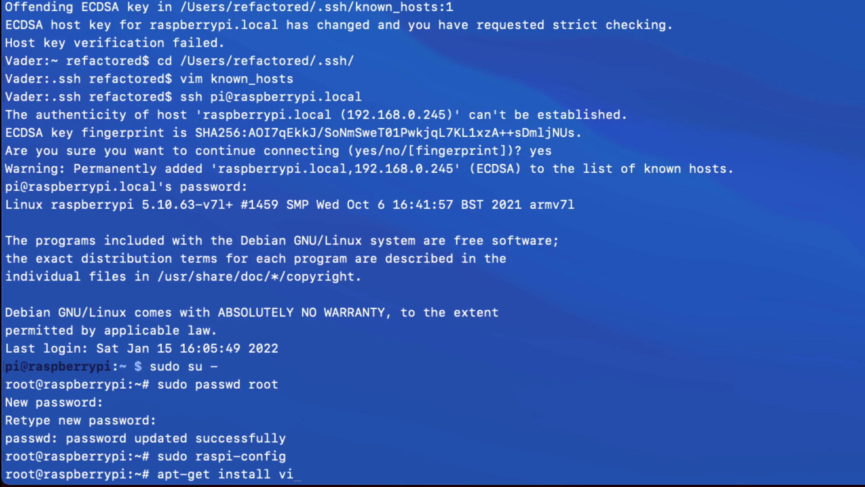
key("Return")
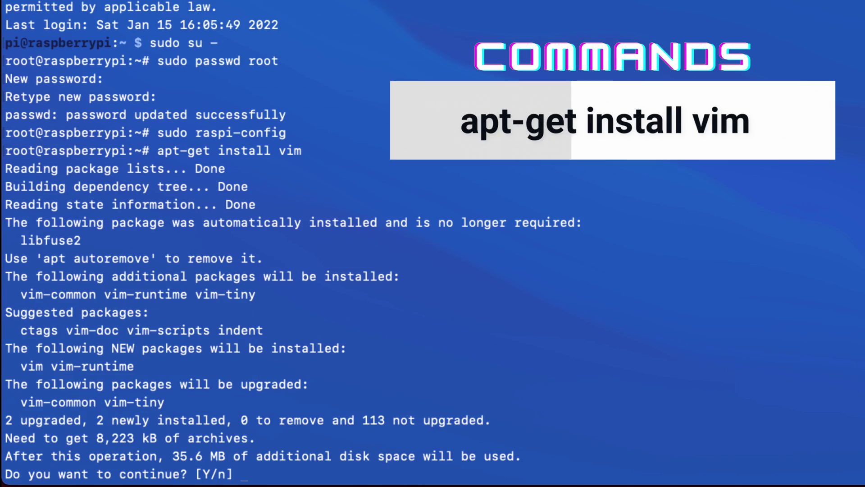
type("y")
key("Return")
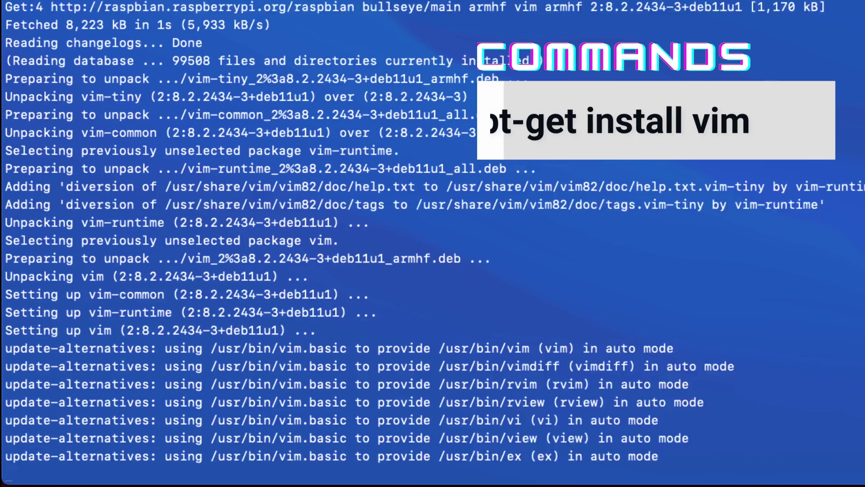
- Change into /etc/ssh/, list its files, and type vim sshd_config
type("cd /etc/")
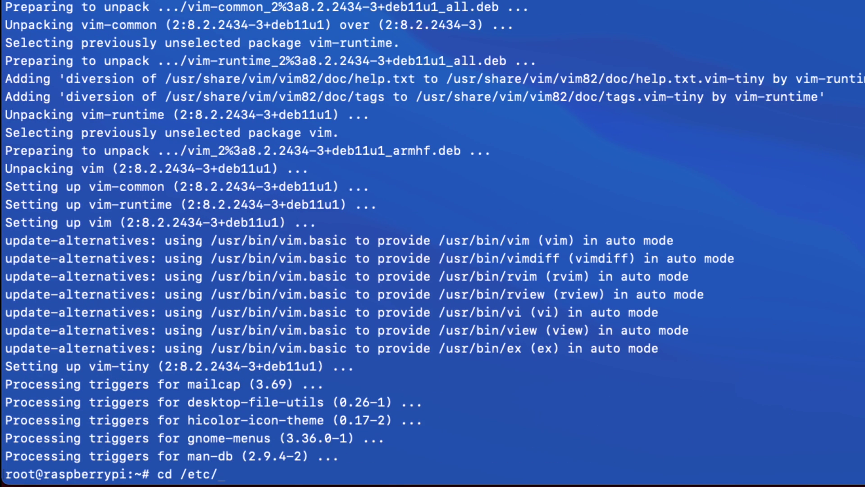
type("ssh/")
key("Return")
type("ls")
key("Return")
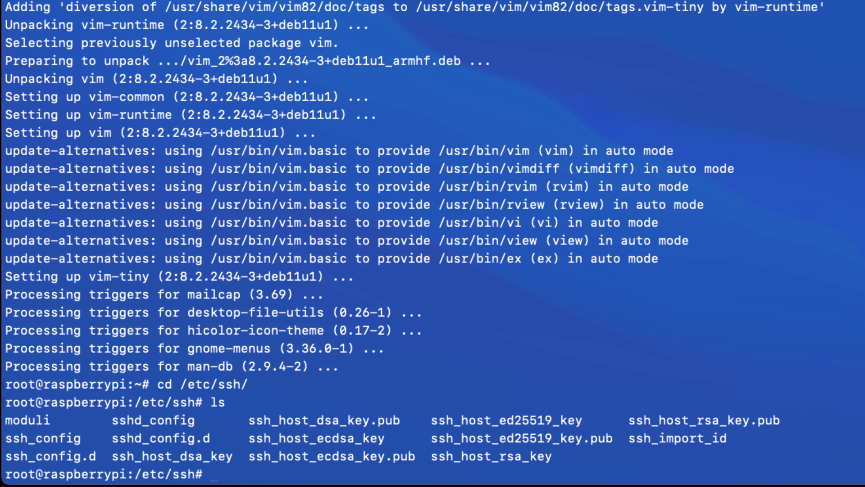
left_click_drag(195, 419, 118, 420)
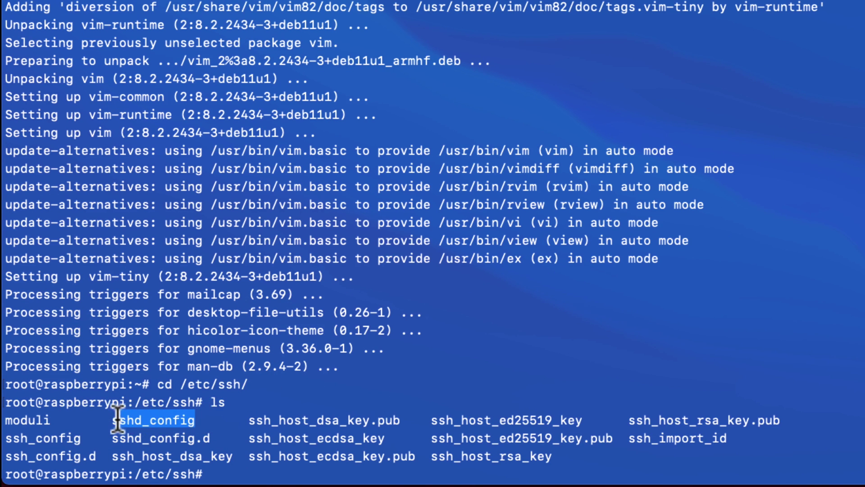
left_click(221, 413)
type("vi")
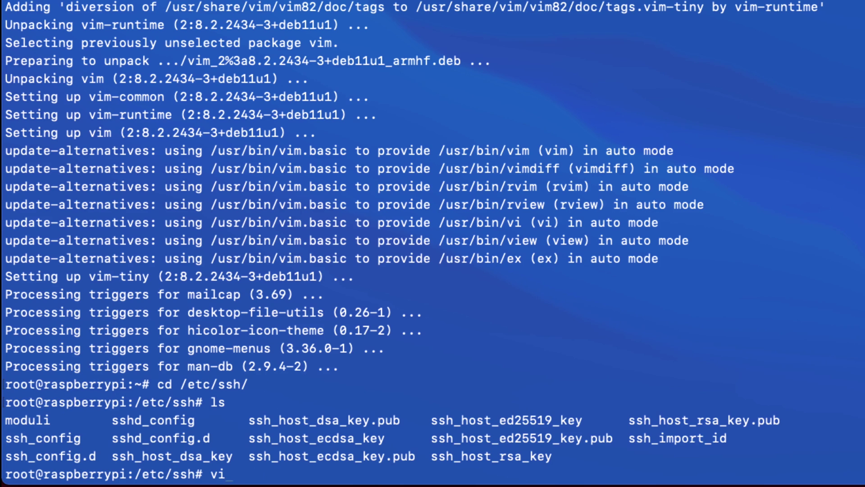
type("m ")
type("ss")
type("dh_c")
key("BackSpace")
key("BackSpace")
key("BackSpace")
key("BackSpace")
type("hd_c")
key("Tab")
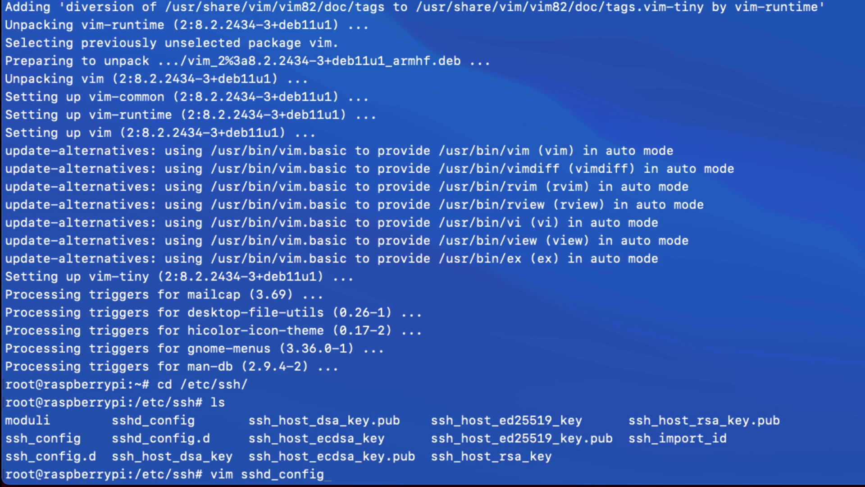
- Open sshd_config in vim and search for Root to reach PermitRootLogin
key("Return")
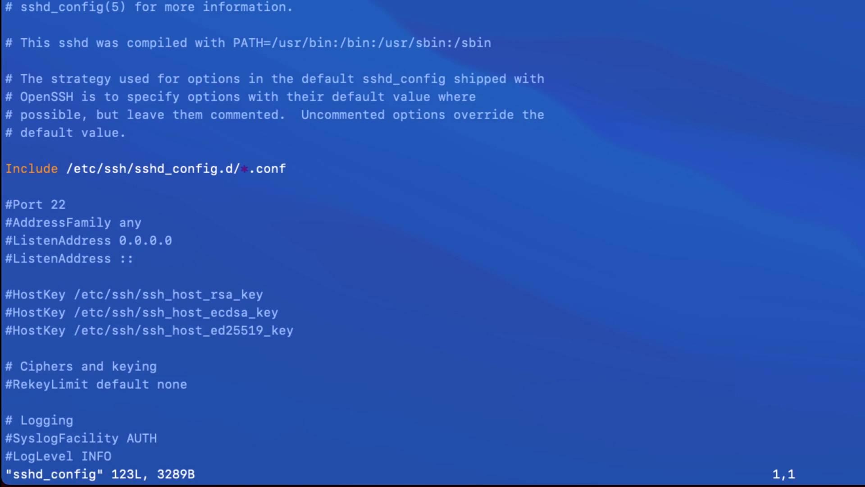
key("slash")
type("Ro")
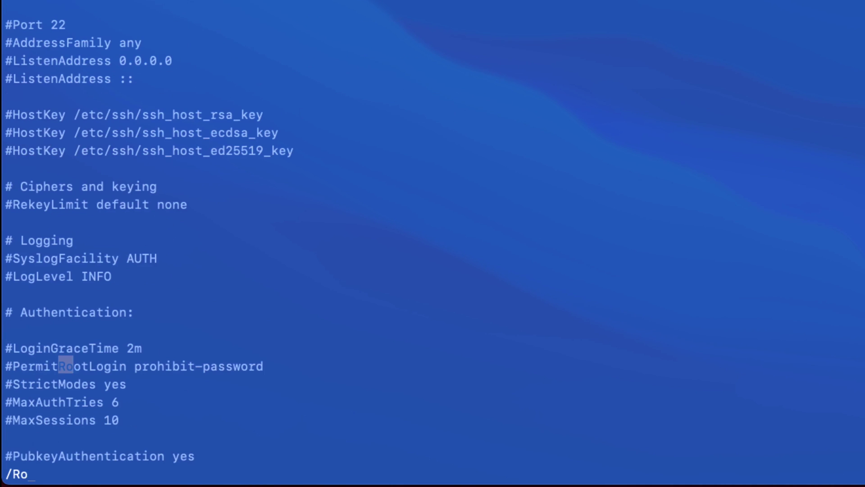
type("oti")
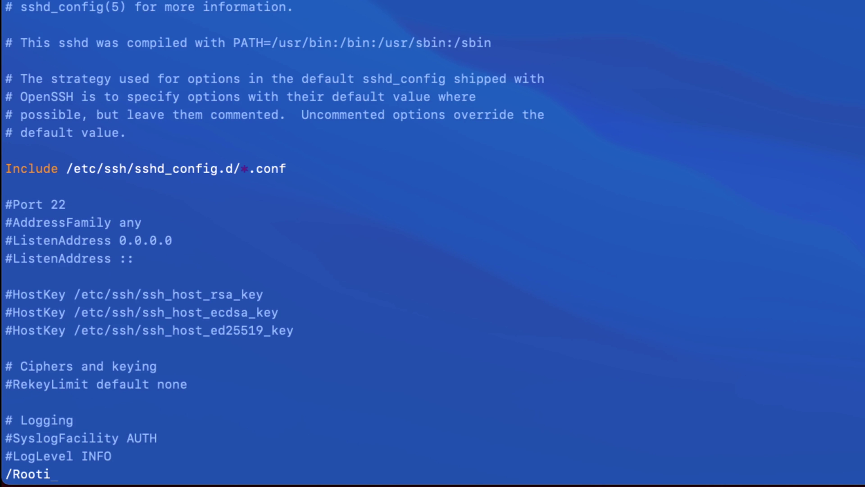
key("BackSpace")
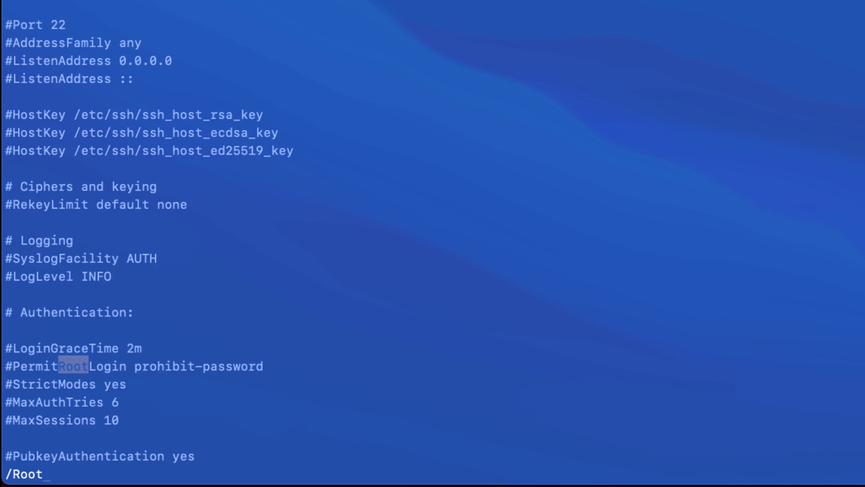
key("Return")
- Uncomment PermitRootLogin, change prohibit-password to yes, and save with :x
key("i")
key("Left")
key("Left")
key("Left")
key("Left")
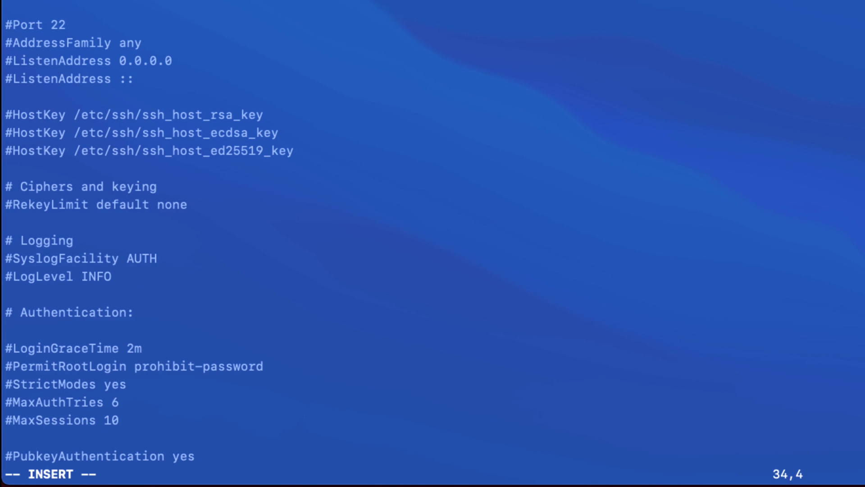
key("Left")
key("Left")
key("BackSpace")
key("Right")
key("Right")
key("Right")
key("Right")
key("Right")
key("Right")
key("Right")
key("Right")
key("Right")
key("Right")
key("Right")
key("Right")
key("Right")
key("Right")
key("Right")
key("Right")
key("Right")
key("Right")
key("Right")
key("Right")
key("Right")
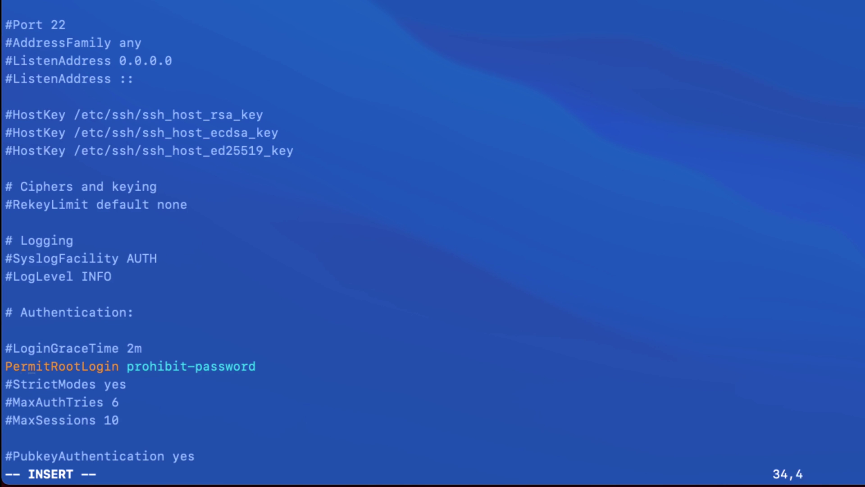
key("Right")
key("Right")
key("Right")
key("Right")
key("Right")
key("Right")
key("Right")
key("Right")
key("Right")
key("Right")
key("Right")
key("BackSpace")
key("BackSpace")
key("BackSpace")
key("BackSpace")
key("BackSpace")
key("BackSpace")
key("BackSpace")
key("BackSpace")
key("BackSpace")
key("BackSpace")
key("BackSpace")
key("BackSpace")
key("BackSpace")
key("BackSpace")
key("BackSpace")
key("BackSpace")
key("BackSpace")
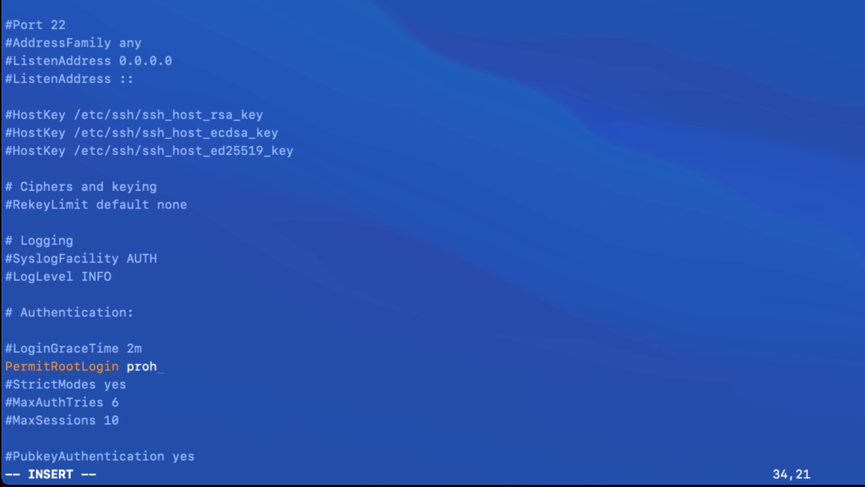
type("yes")
key("Escape")
type(":")
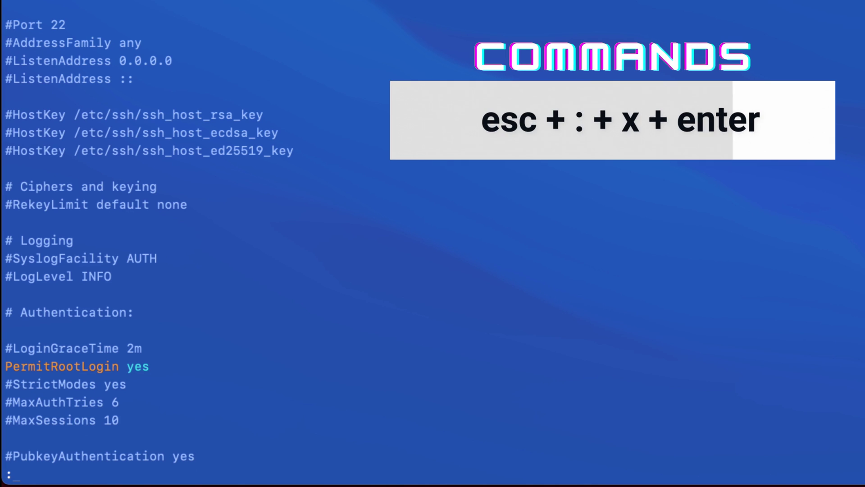
type("x")
key("Return")
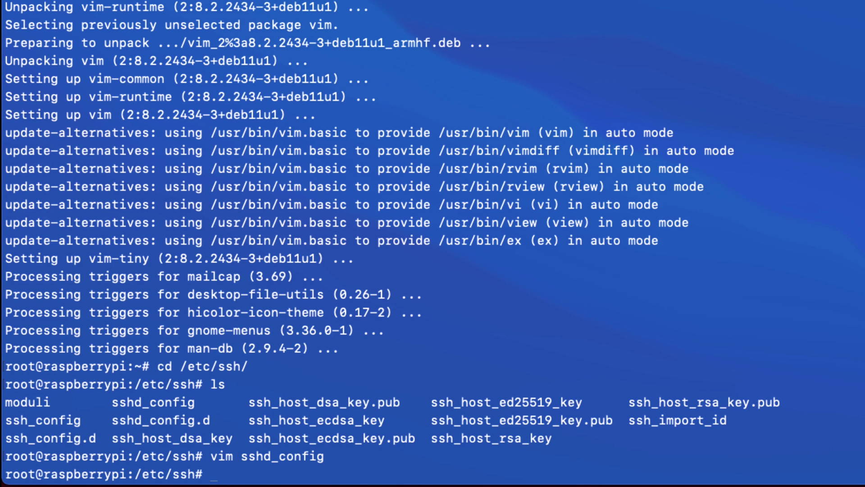
- Restart the SSH service, reboot the Pi with sudo reboot, and recall the ping command
type("sudo service ssh resta")
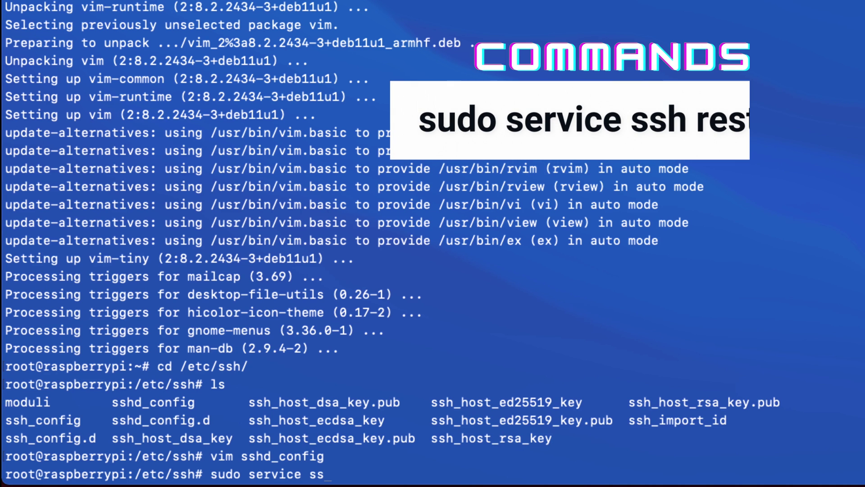
type("rt")
key("Return")
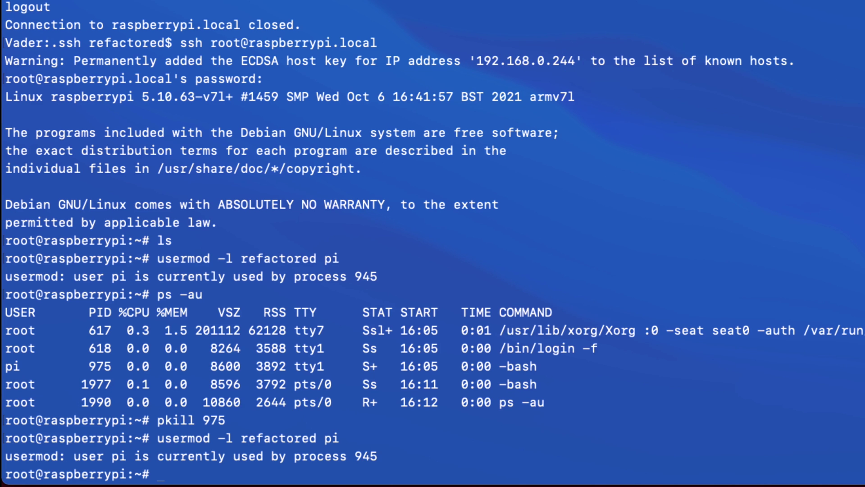
type("sudo reboot")
key("Return")
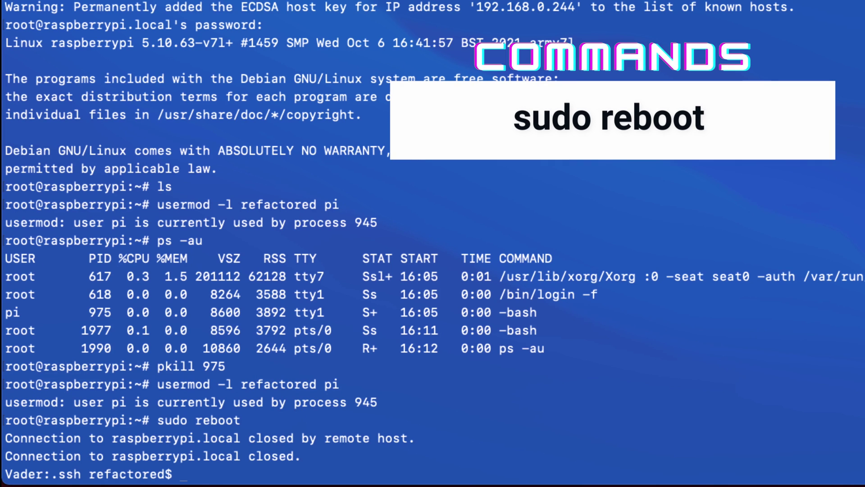
key("Up")
key("Up")
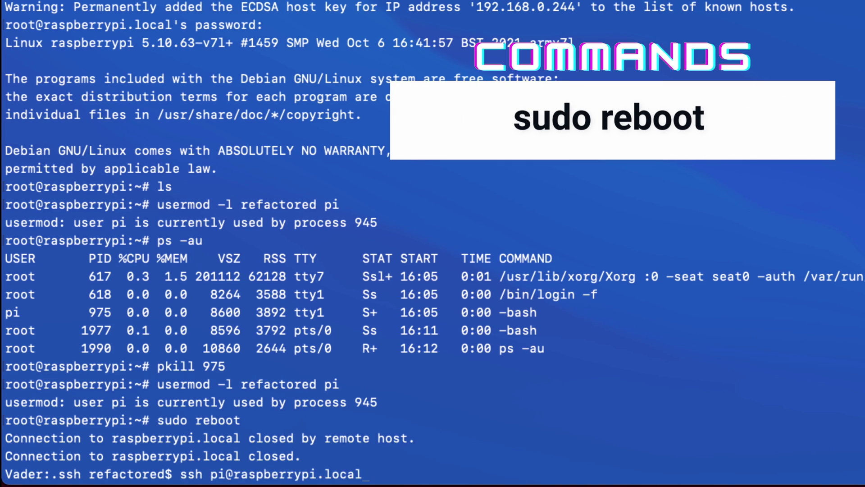
key("Up")
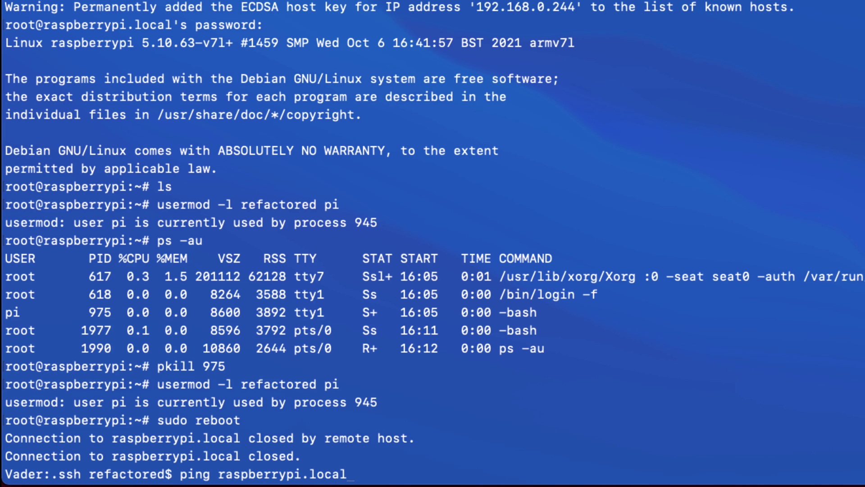
key("Return")
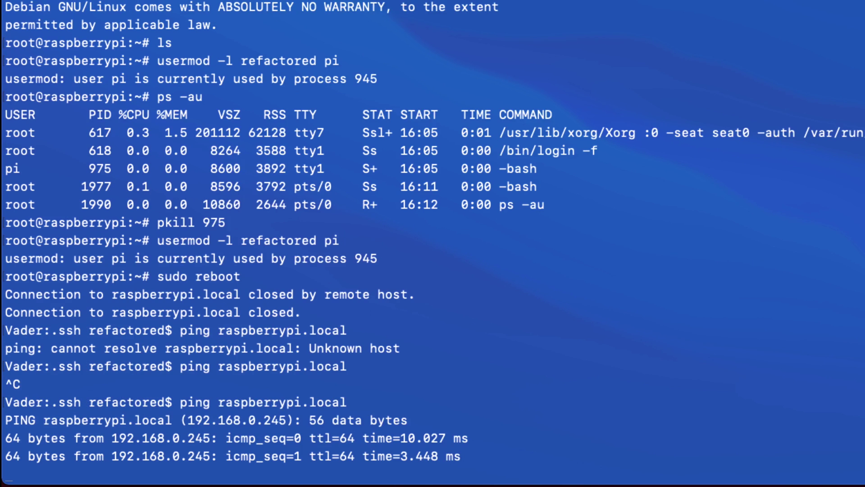
key("ctrl+c")
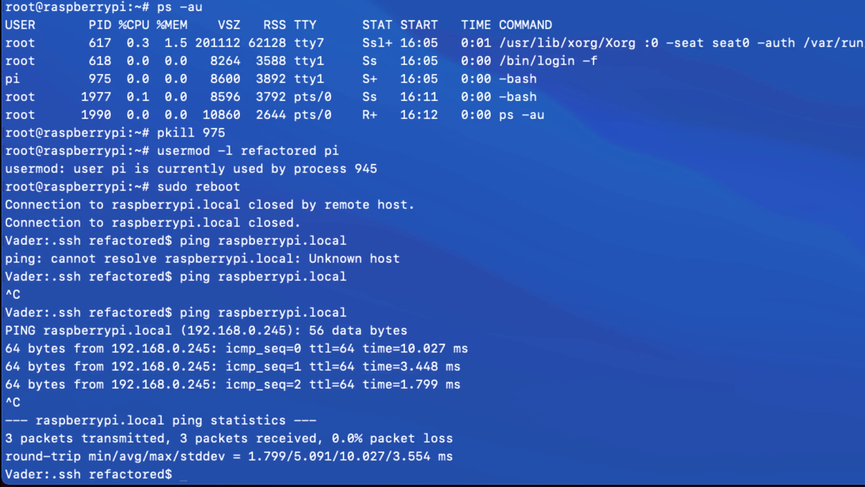
type("ssh root@ra")
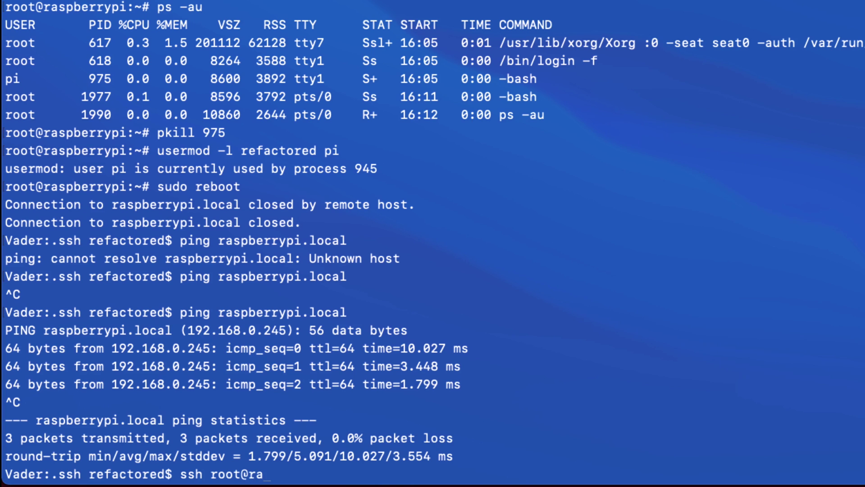
type("spberrypi.local")
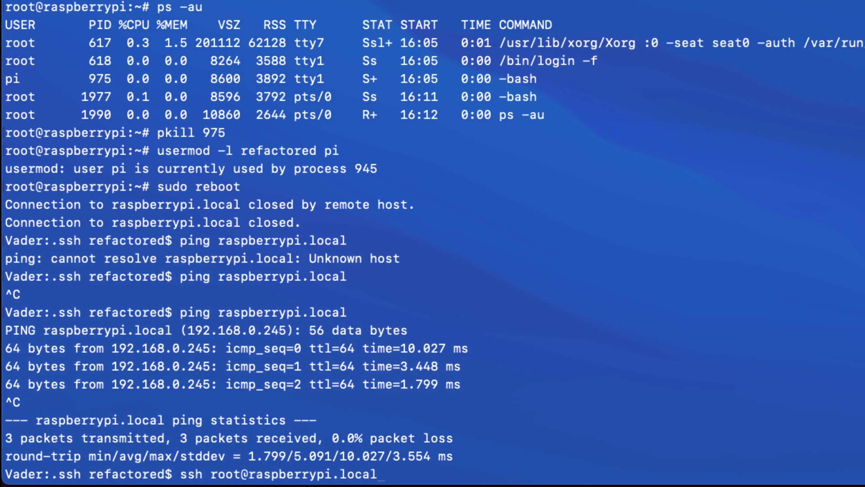
key("Return")
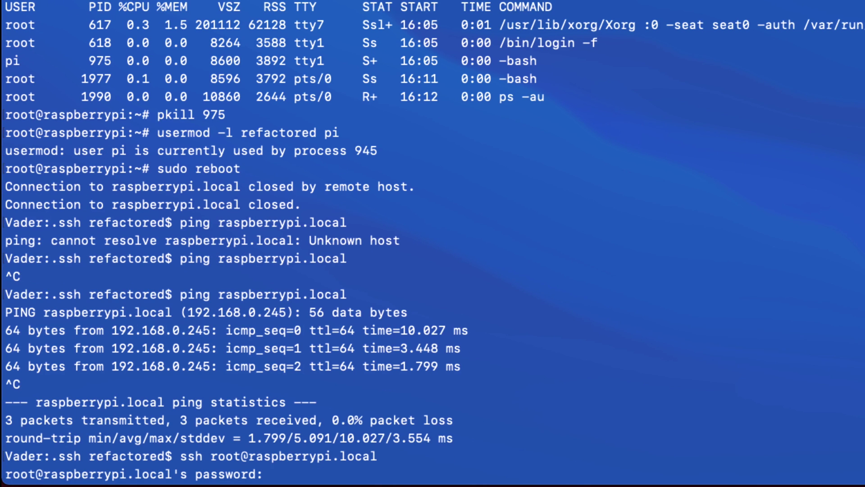
key("Return")
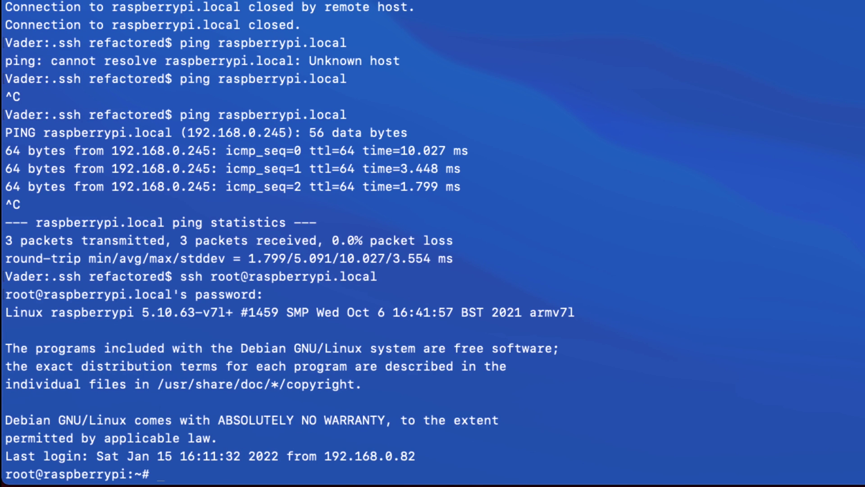
- Run usermod -l refactored pi, then usermod -m -d /home/refactored refactored, and exit
key("super+v")
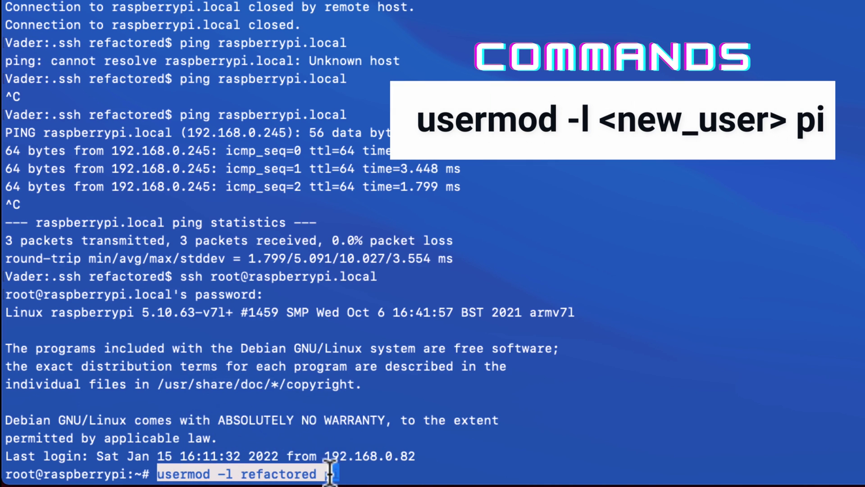
key("Return")
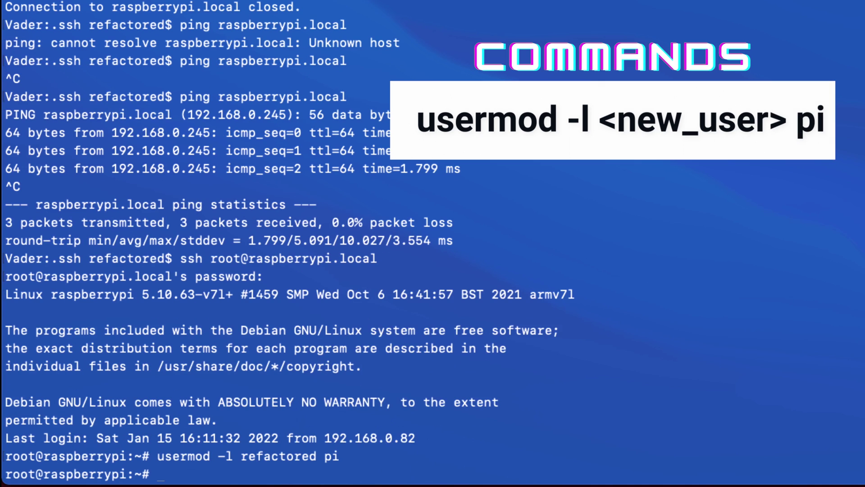
key("super+v")
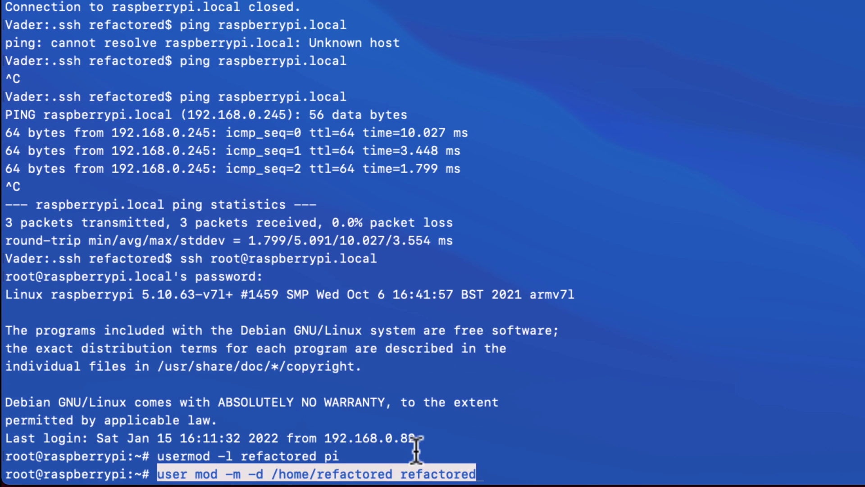
key("Return")
key("Up")
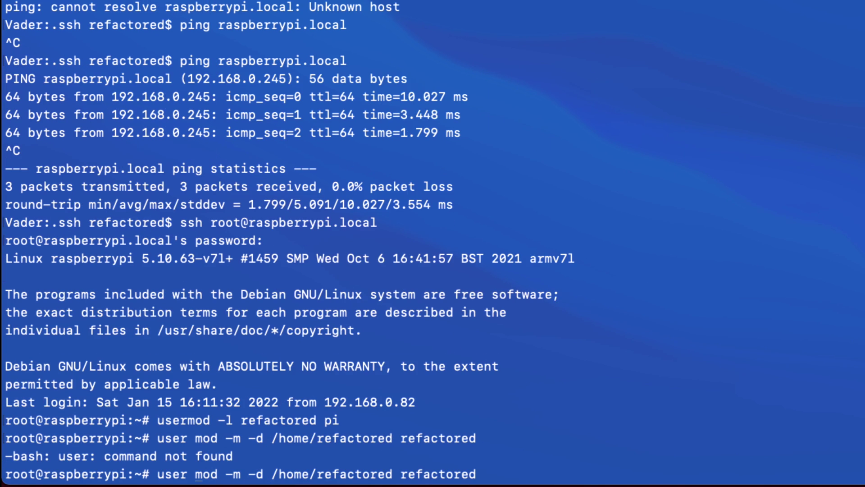
key("BackSpace")
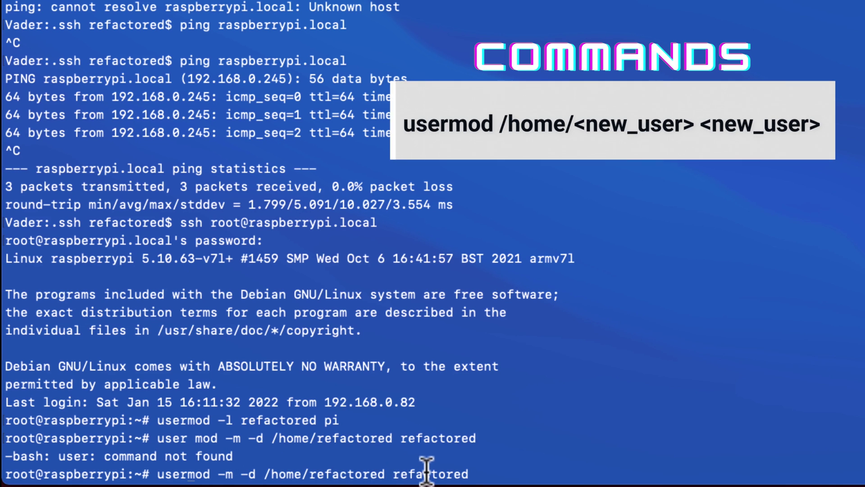
key("Return")
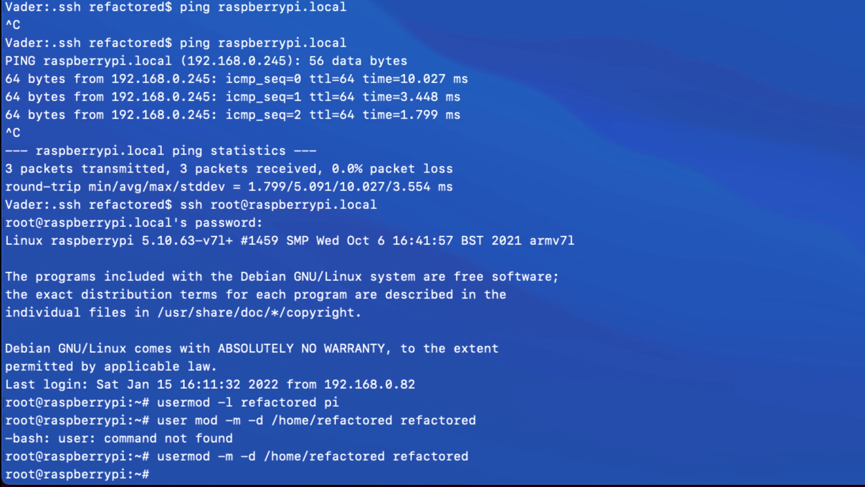
type("exit")
key("Return")
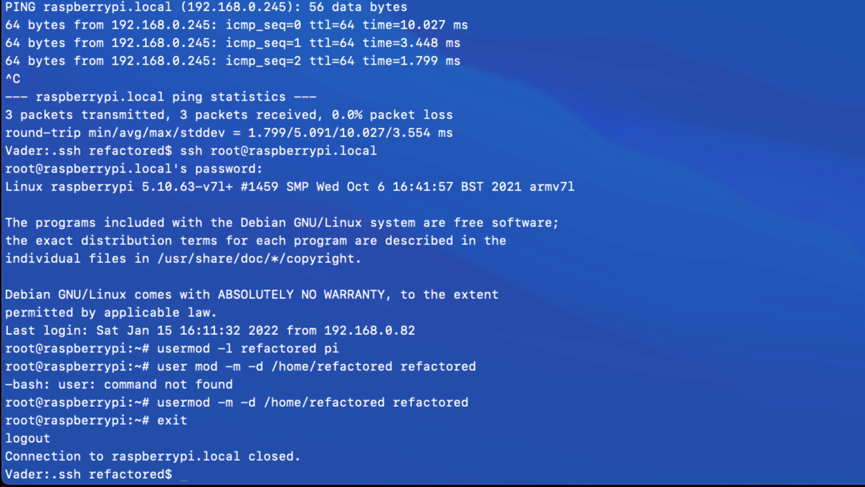
type("shh refactored@raspberrypi.local")
key("Return")
key("Up")
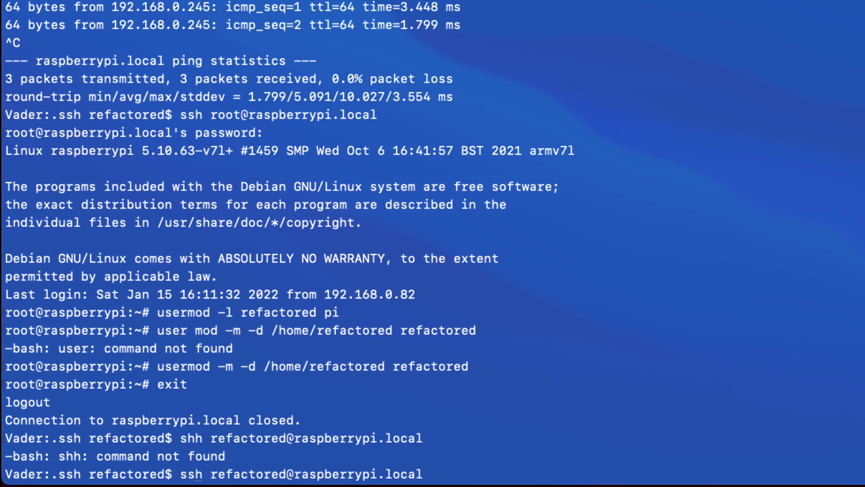
key("Return")
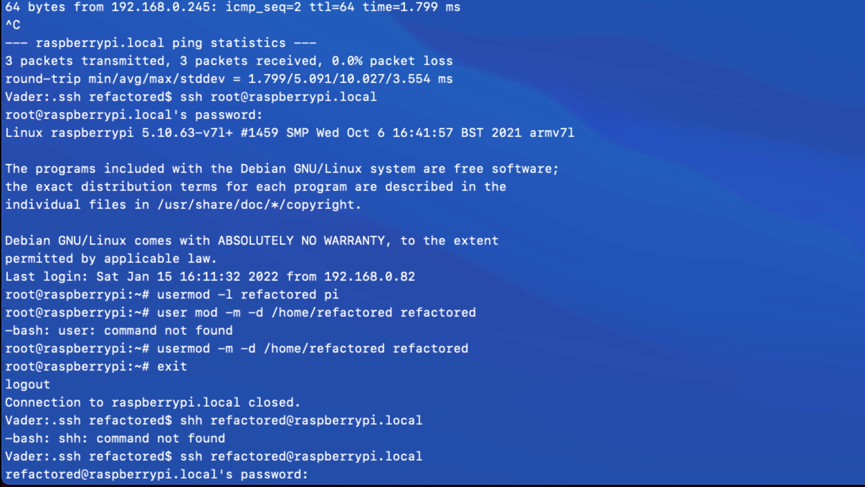
key("Return")
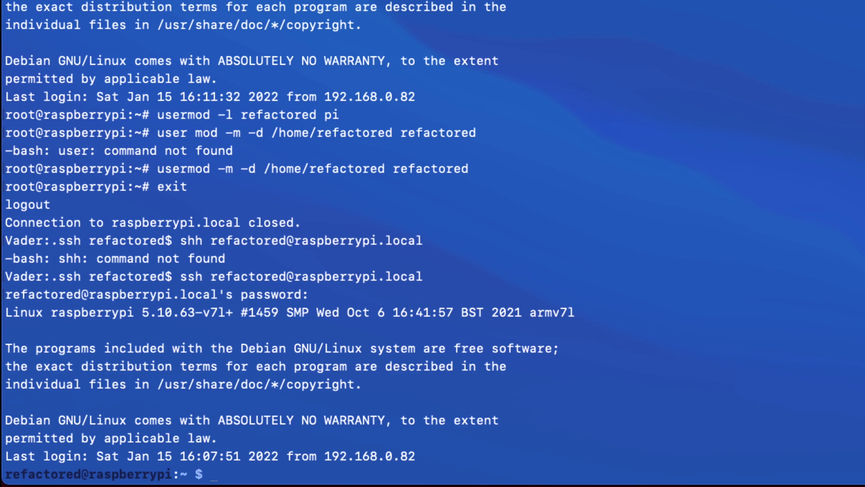
- List refactored's home folders and the root directory, then highlight the new username in the prompt
type("ls")
key("Return")
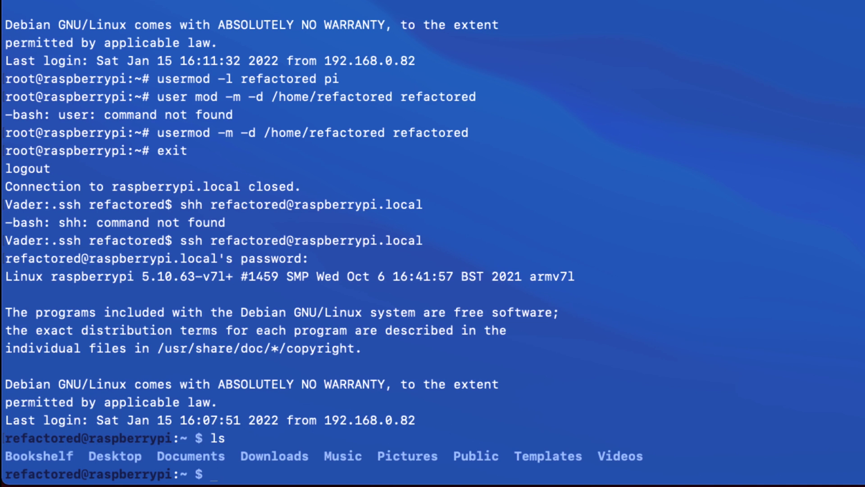
type("cd /")
key("Return")
type("ls")
key("Return")
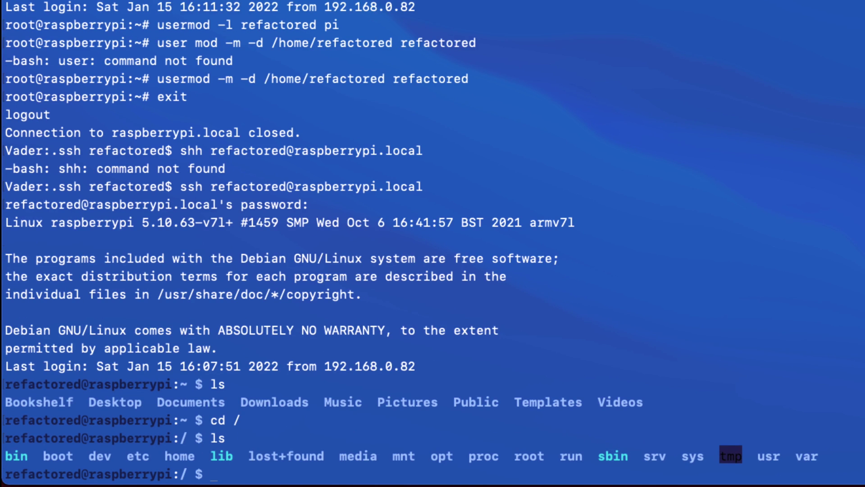
left_click_drag(78, 384, 9, 385)
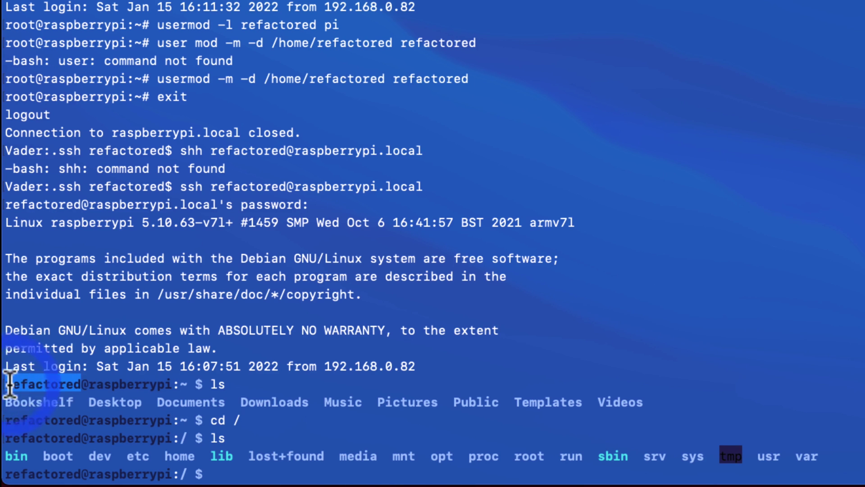